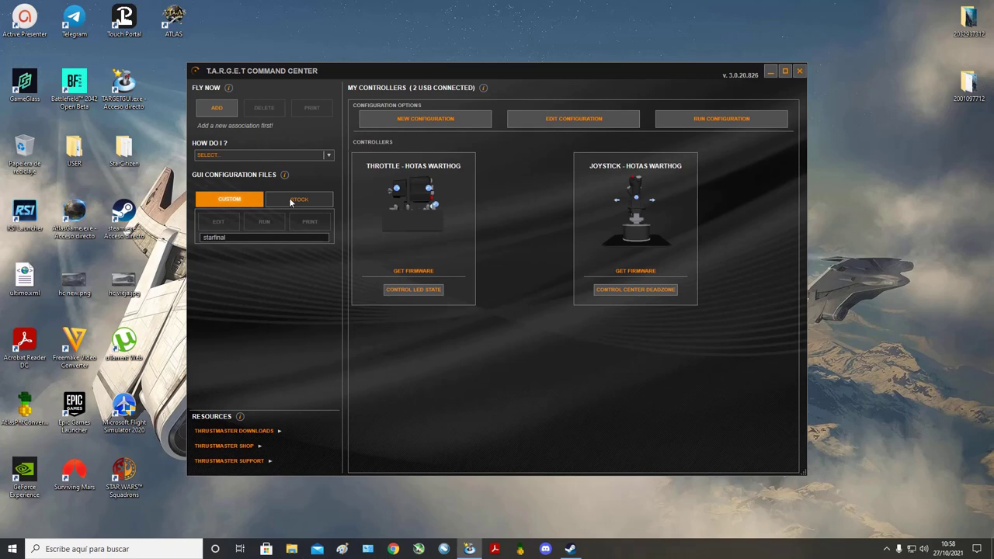
- Create a new Basic configuration named ddd, saved on the desktop
click(416, 119)
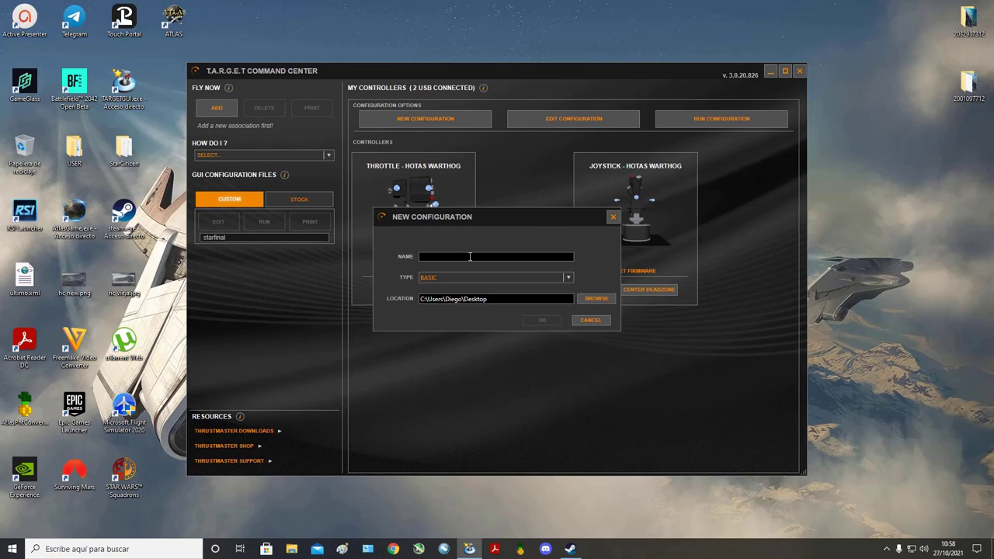
text(ddd)
click(539, 321)
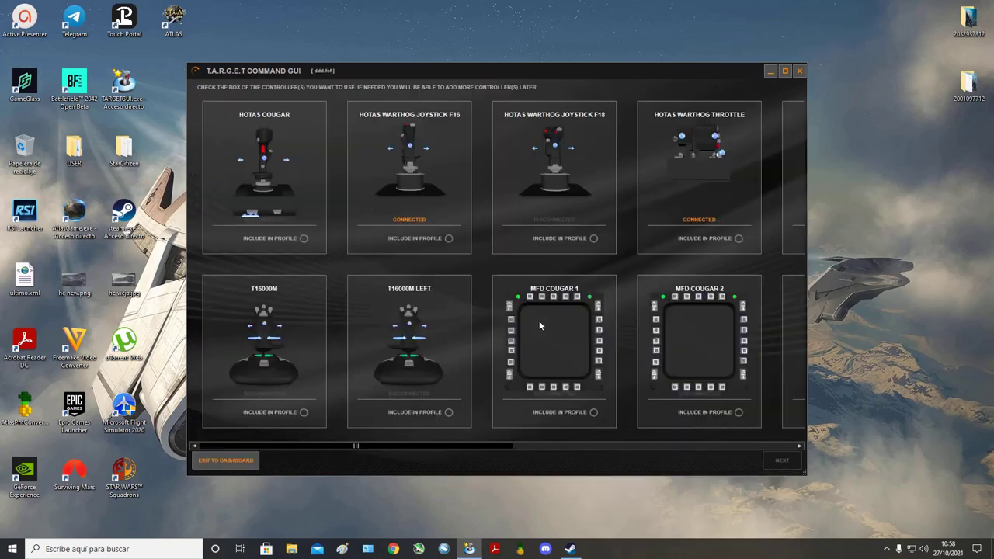
- Include the HOTAS Warthog Joystick F16 and HOTAS Warthog Throttle in the profile, and continue past axes mapping with the default axes
click(448, 238)
click(738, 239)
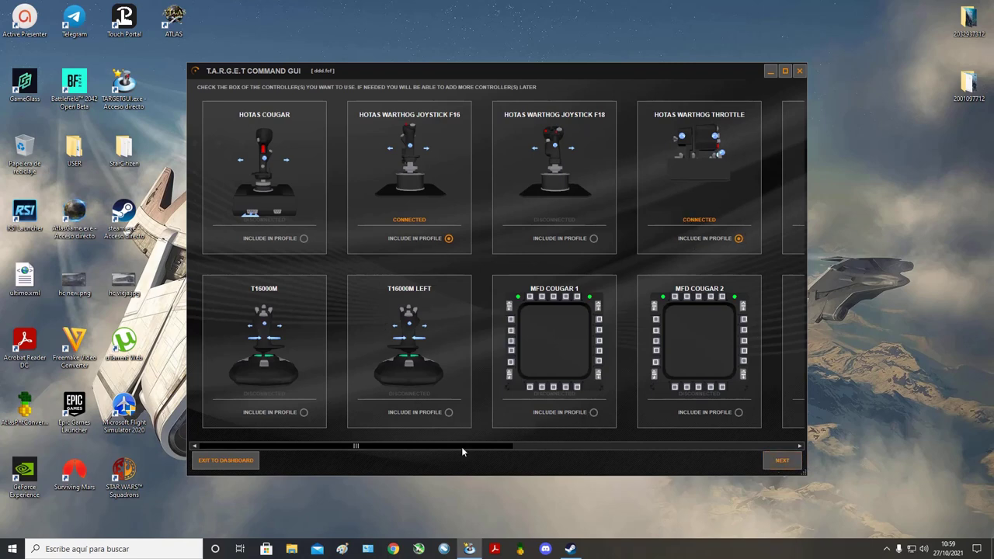
drag(371, 449, 748, 443)
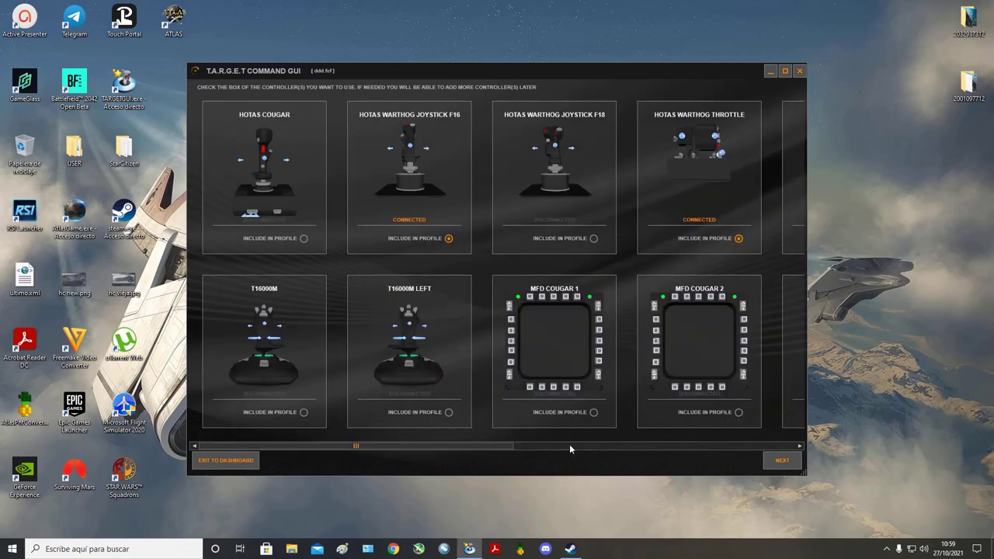
mouse_move(378, 447)
mouse_down()
mouse_move(646, 442)
mouse_move(358, 445)
mouse_up()
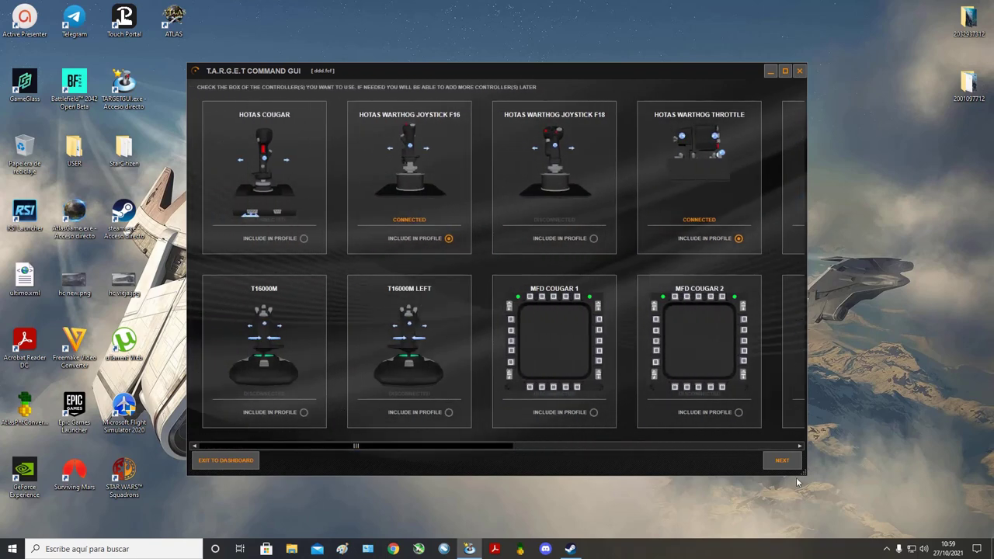
click(448, 239)
click(782, 460)
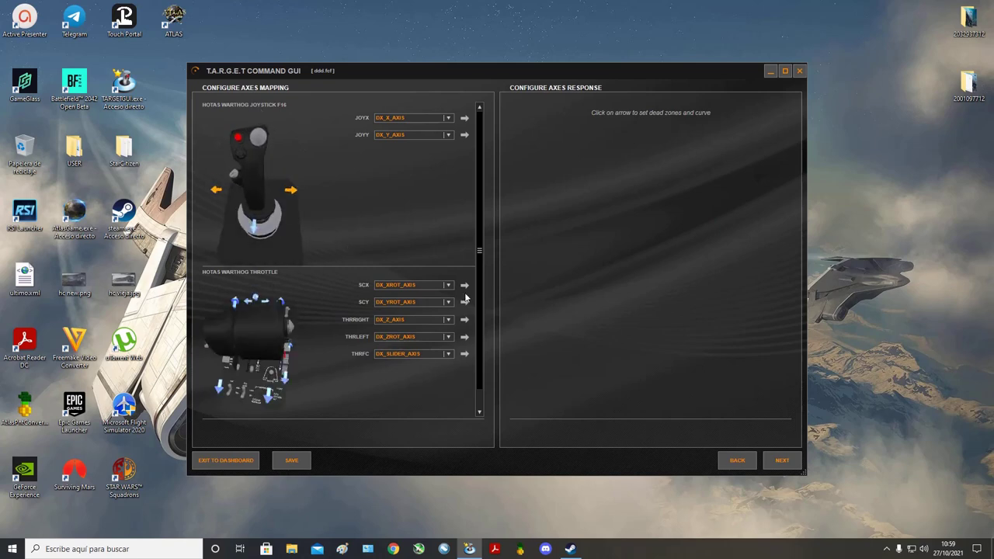
click(780, 461)
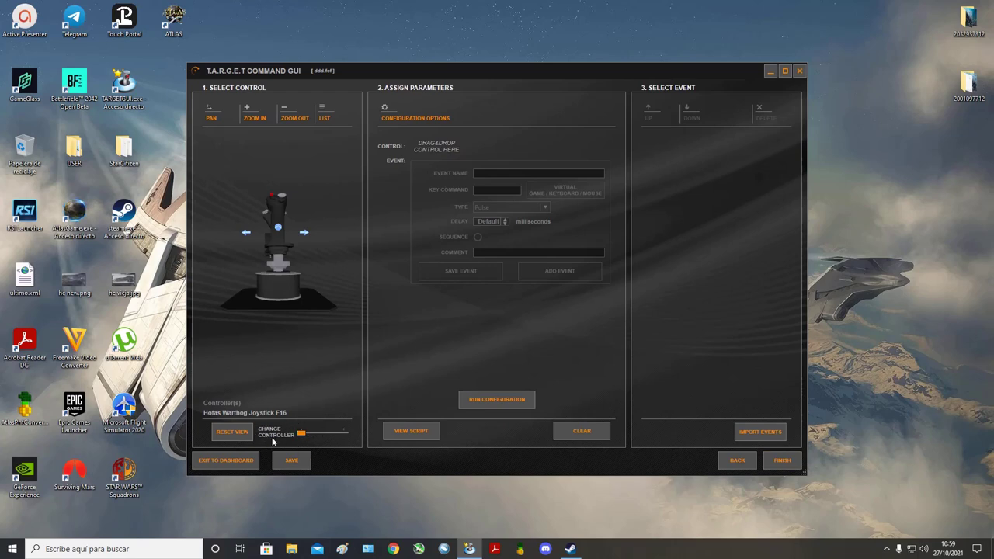
- Examine the controls on the Joystick F16 and Throttle models from several angles, ending with the Hotas Warthog Throttle displayed
drag(301, 433, 335, 441)
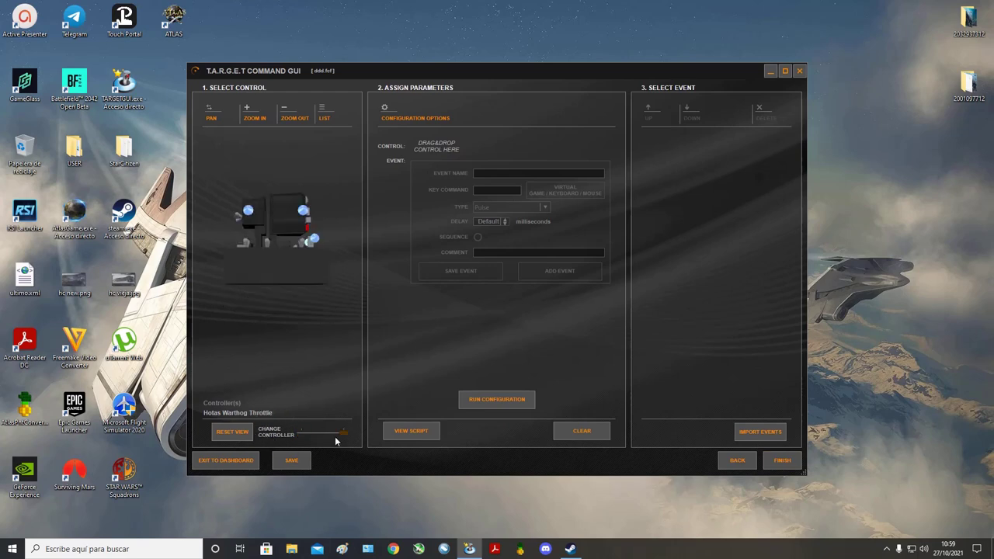
drag(309, 282, 268, 382)
drag(343, 432, 302, 441)
drag(310, 367, 210, 316)
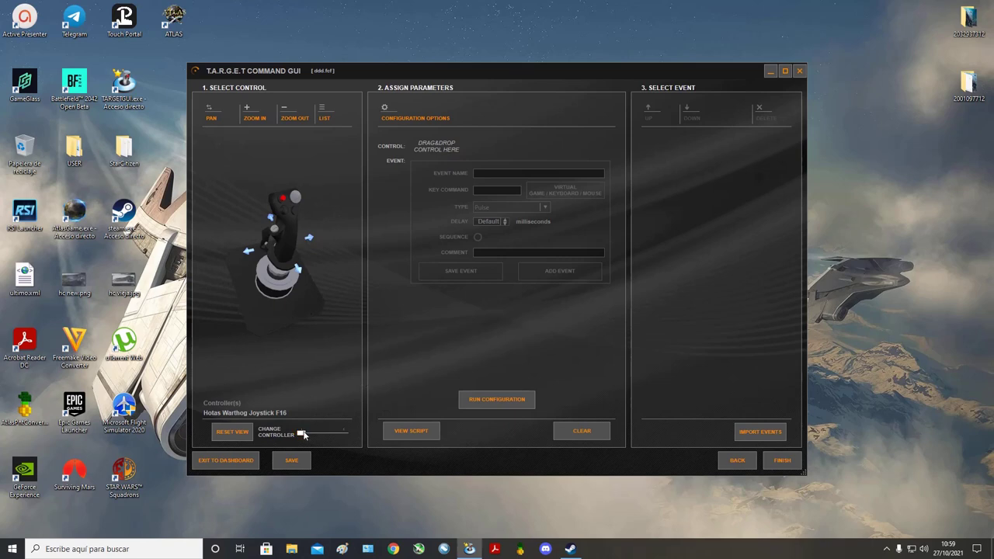
drag(306, 433, 356, 441)
drag(330, 316, 300, 326)
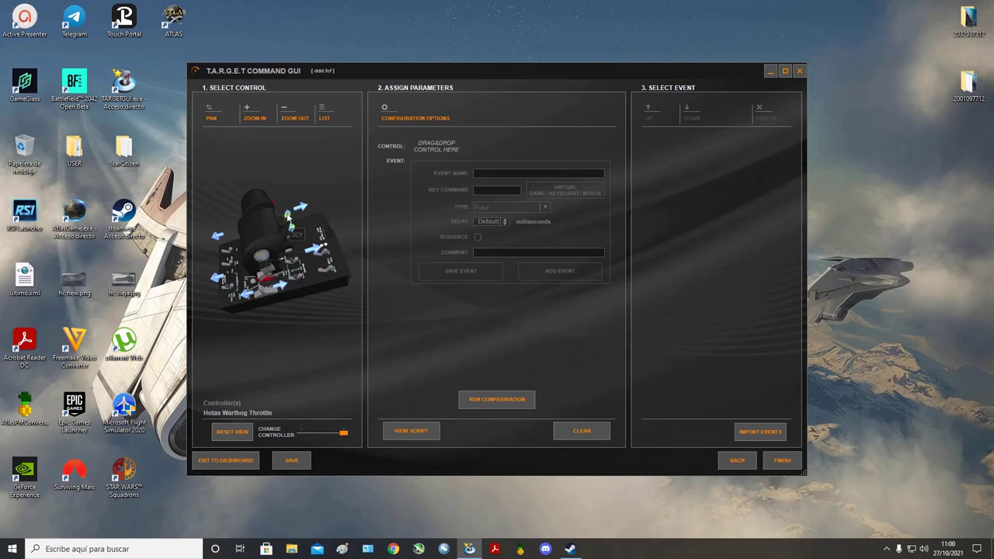
drag(264, 308, 242, 246)
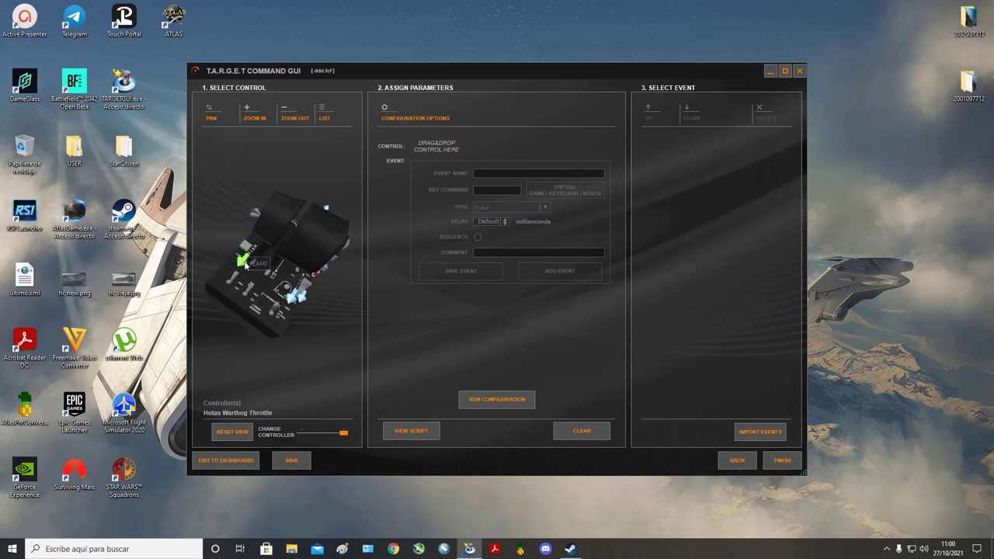
mouse_move(297, 333)
mouse_down()
mouse_move(317, 325)
mouse_move(223, 336)
mouse_move(305, 326)
mouse_up()
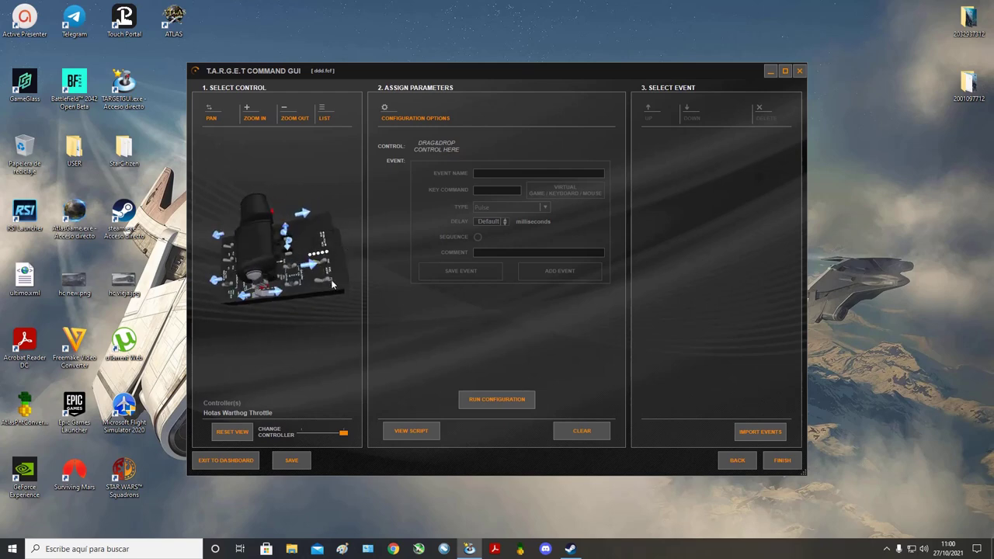
- Assign the throttle's EFRNORM control a Pulse event named "open doors" with the key command i, and add it
drag(327, 286, 326, 285)
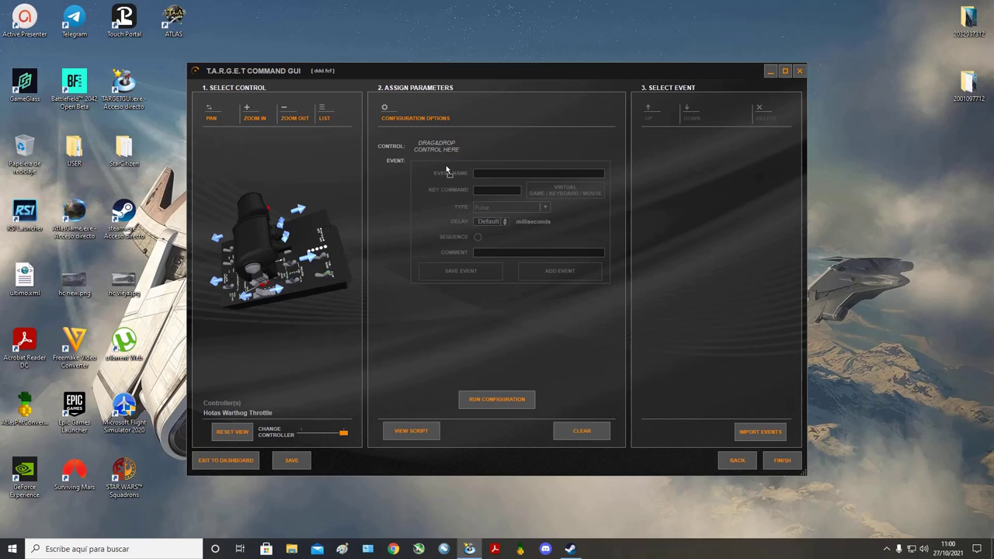
drag(445, 164, 444, 165)
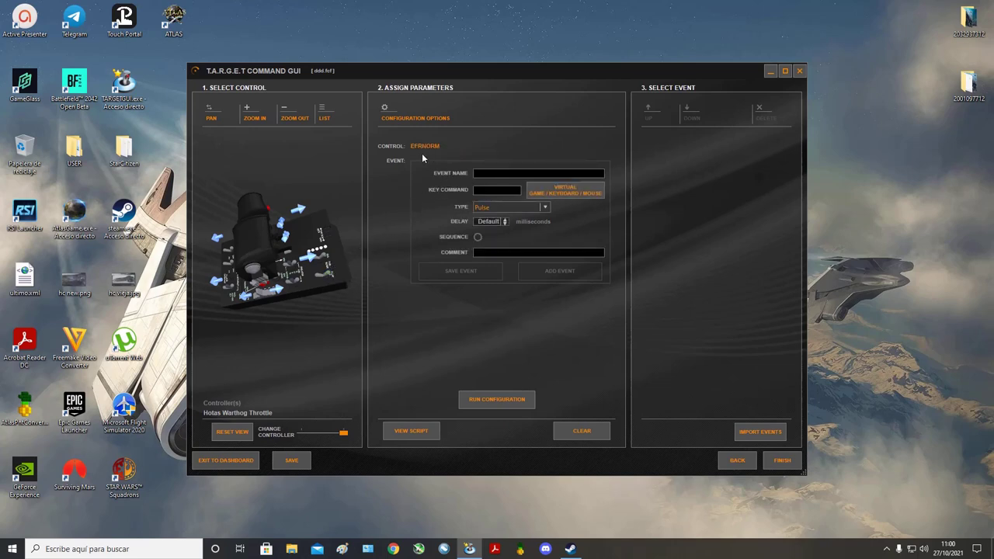
click(499, 172)
text(open doors)
click(559, 193)
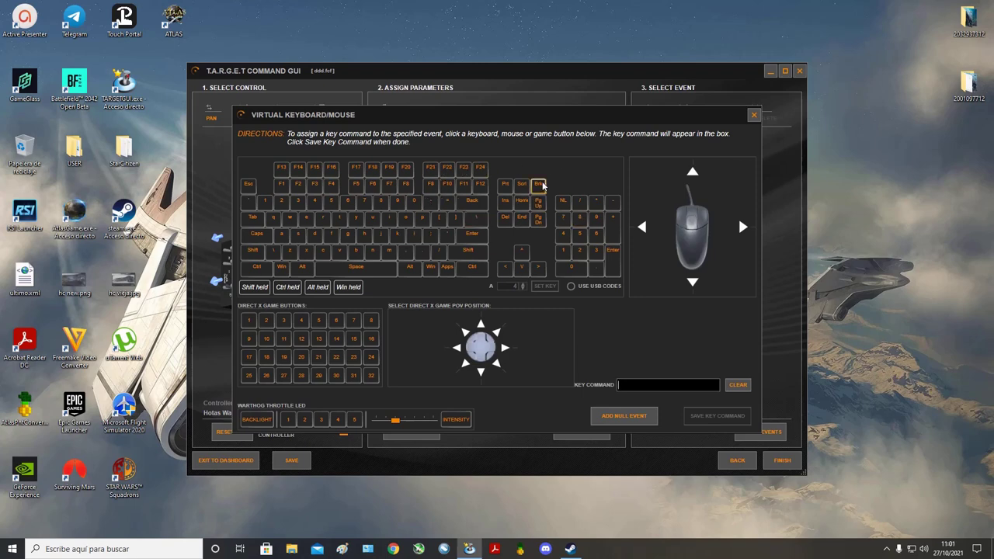
click(388, 217)
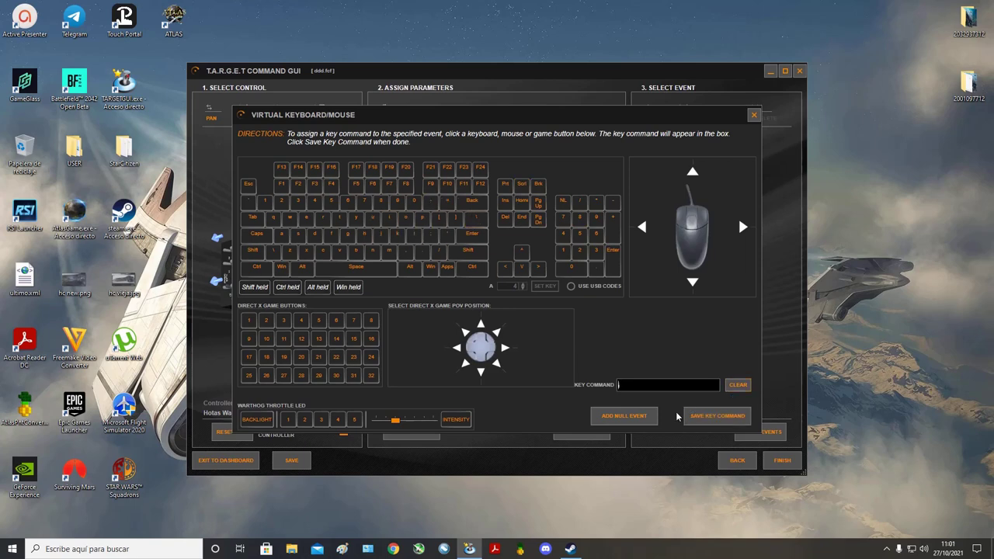
click(702, 416)
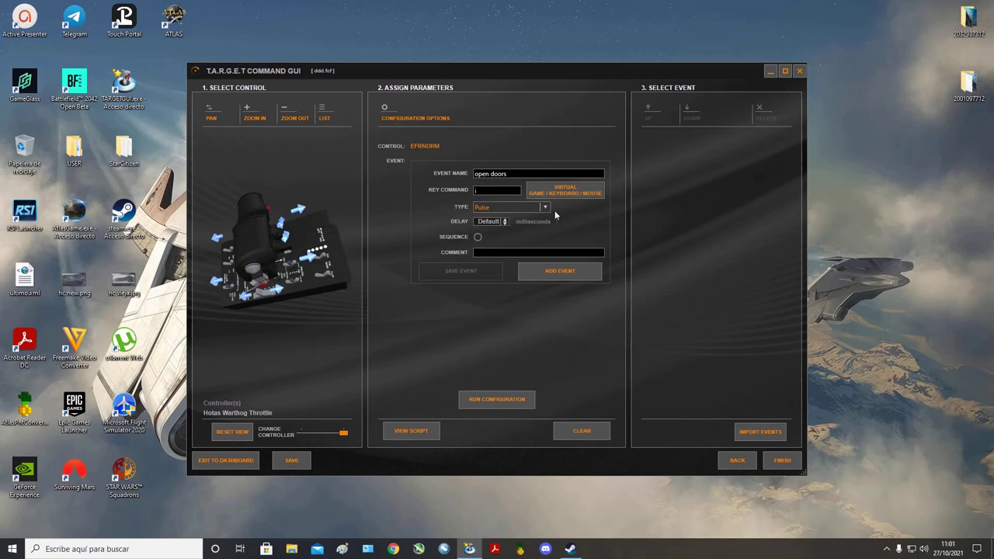
click(566, 271)
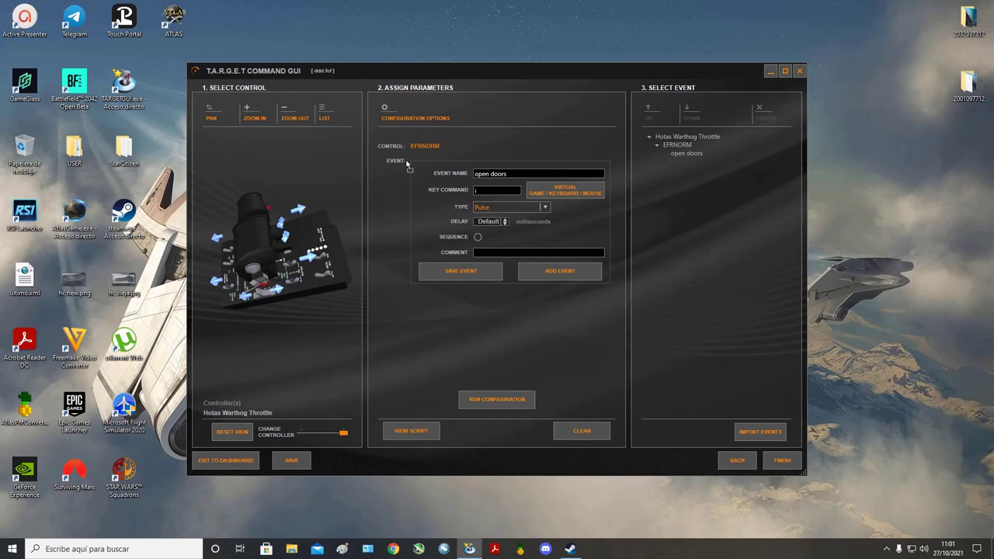
- Assign the throttle's EFROVER control a Pulse event named "closed doors" with the key command i, and add it
click(513, 171)
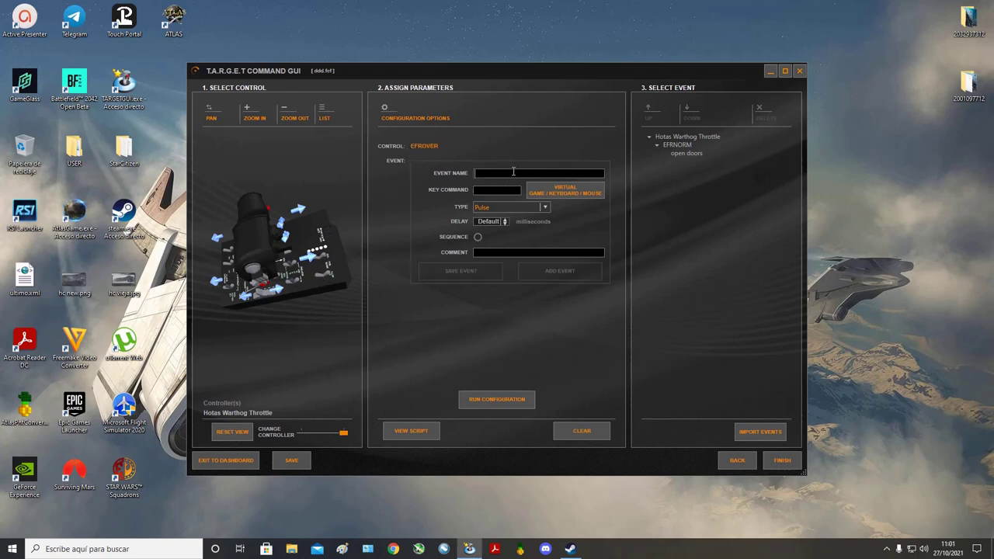
text(closed doors)
click(566, 193)
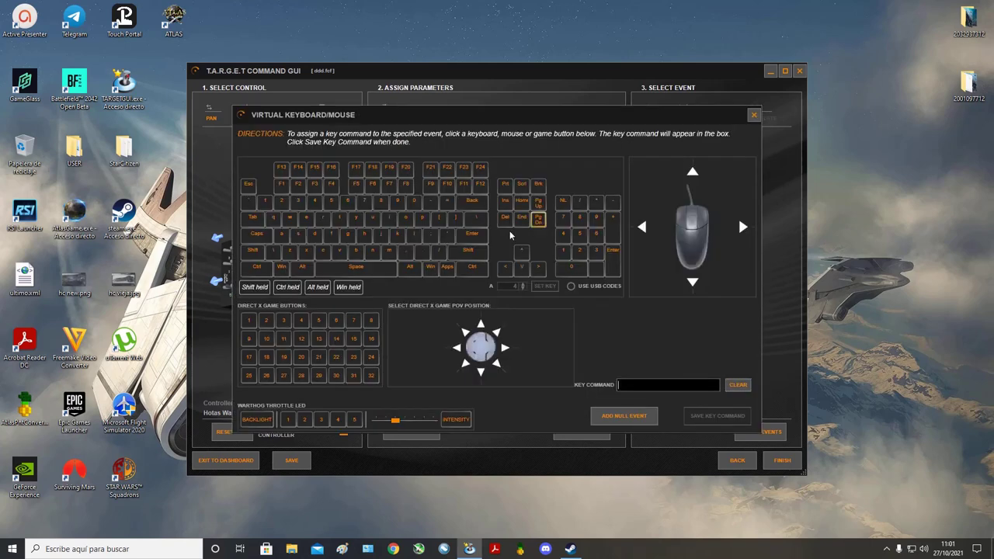
click(372, 223)
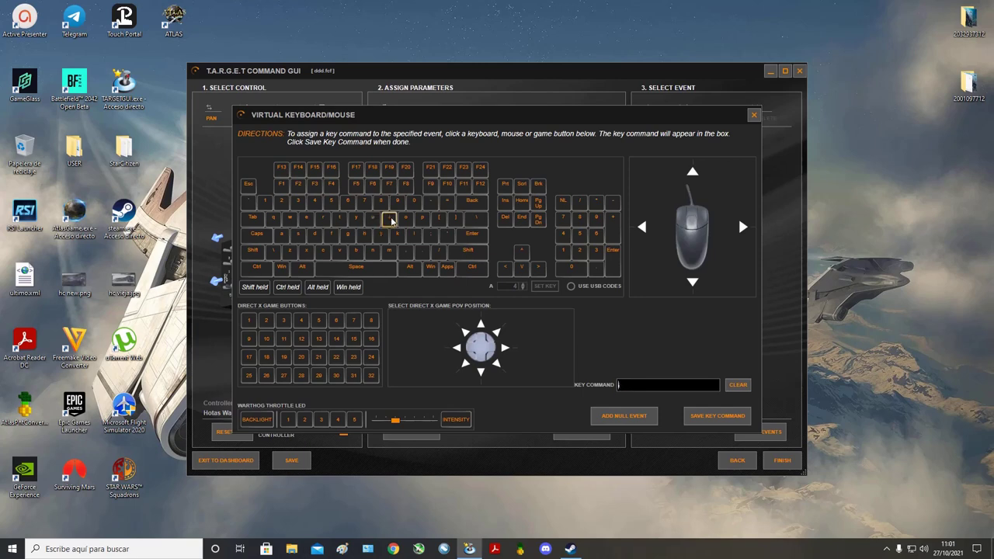
click(708, 417)
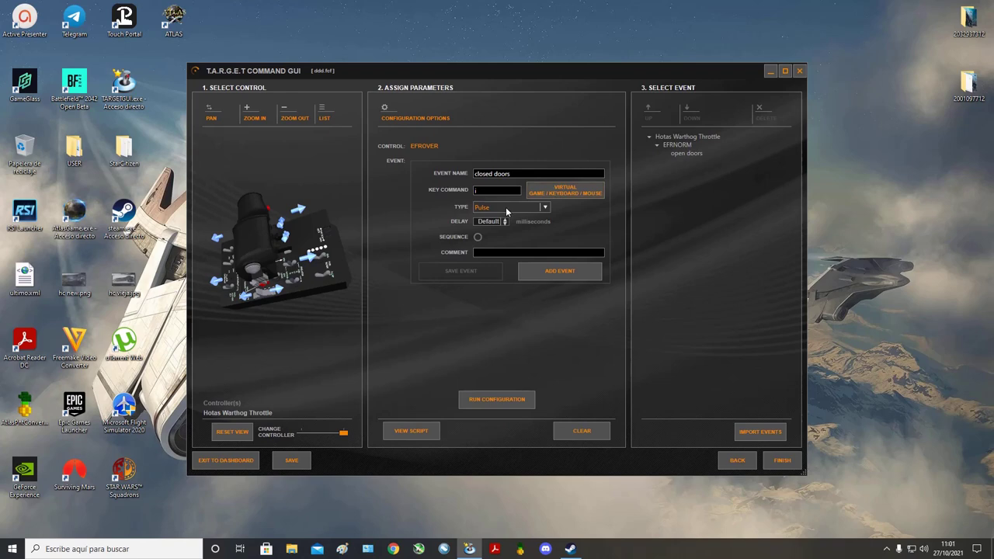
click(541, 273)
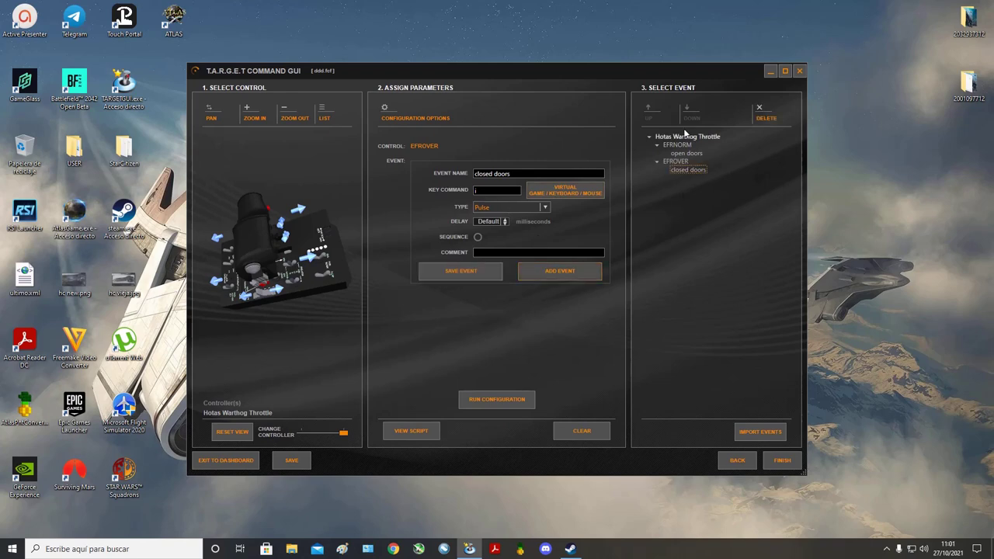
- Assign the throttle's EFLNORM control a Pulse event named "engine on" with the key command u, and add it
click(323, 260)
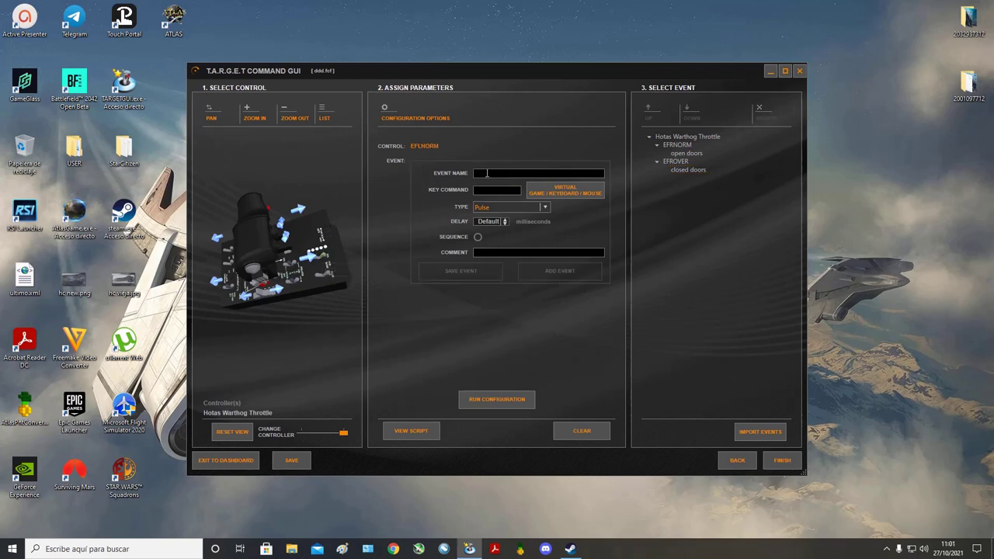
text(engine on)
click(558, 196)
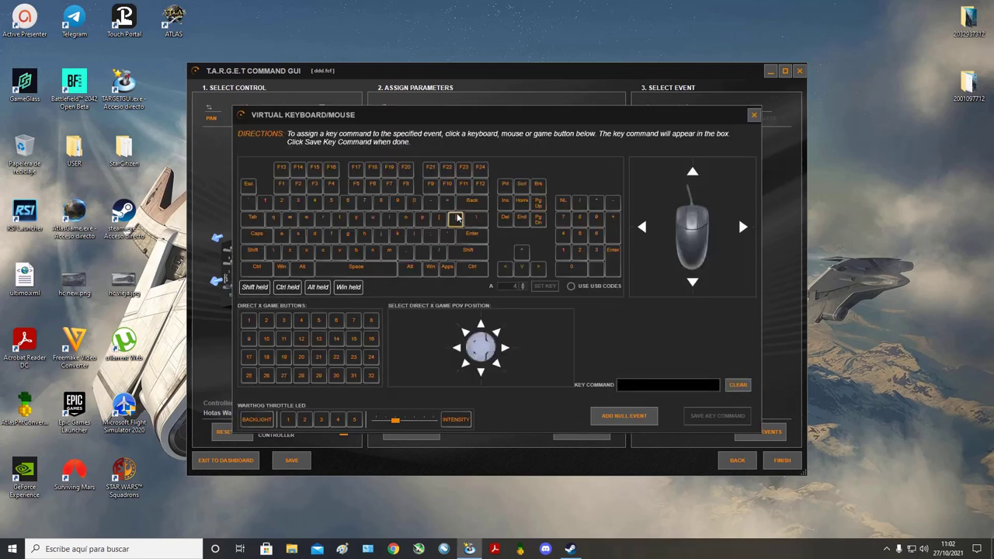
click(373, 218)
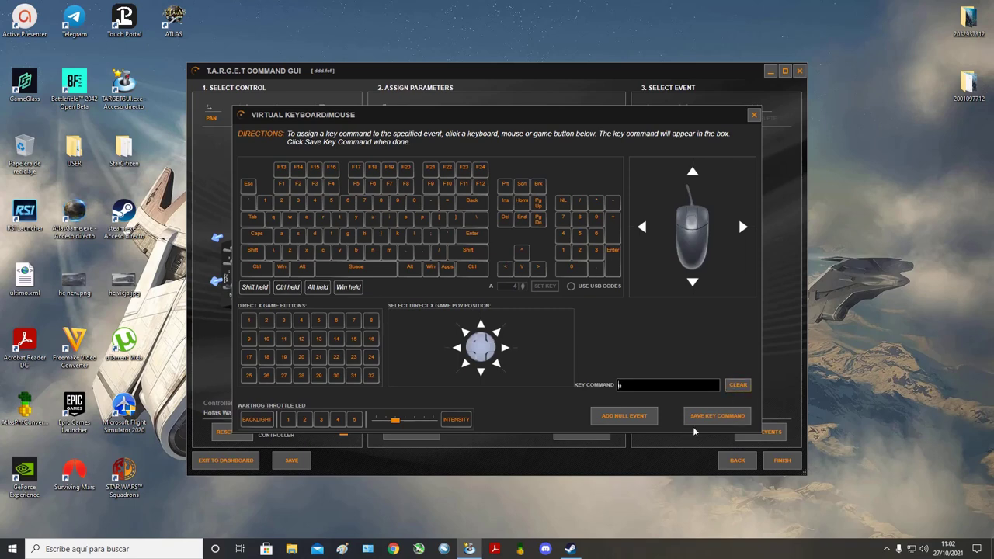
click(717, 416)
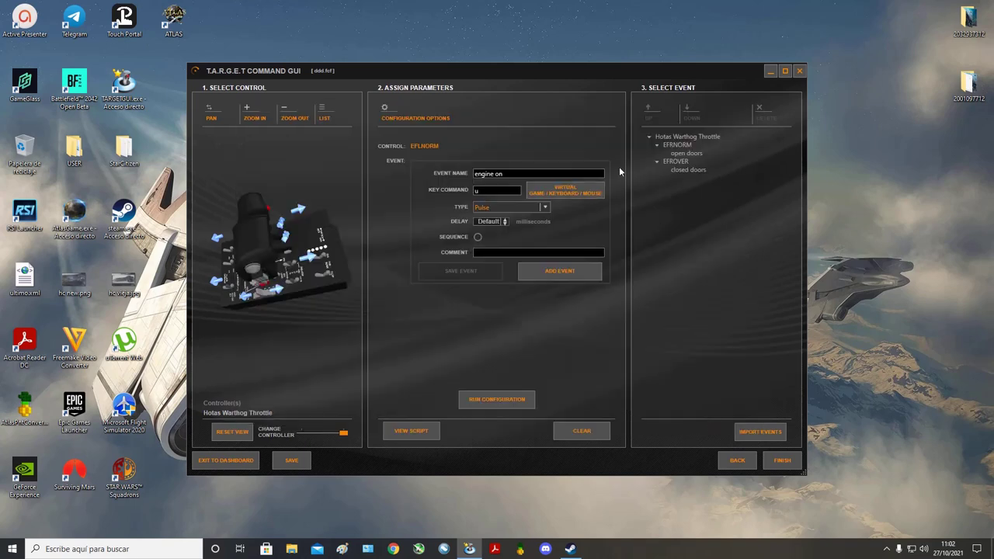
click(553, 275)
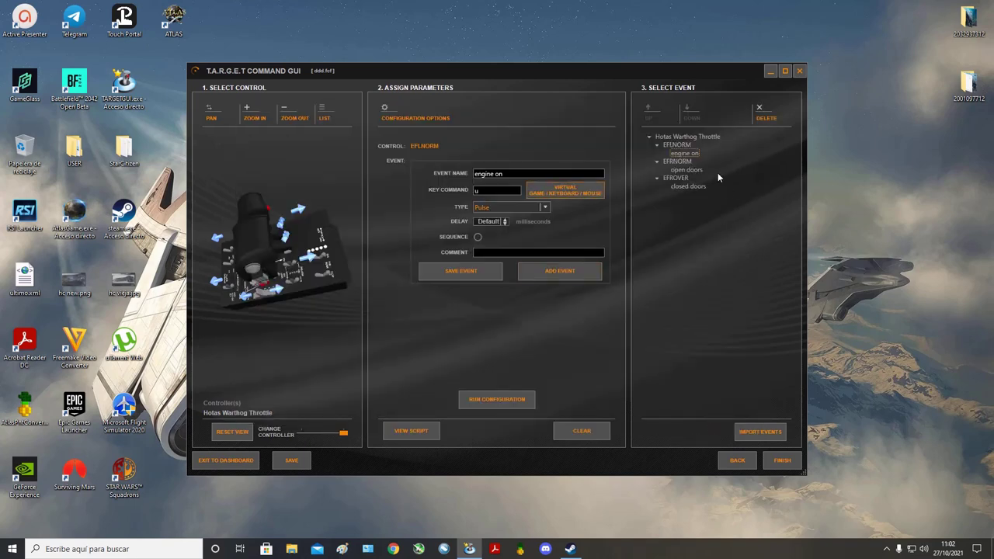
- Define an event named "engine off" with the key command u for the throttle's EFLOVER control
click(316, 264)
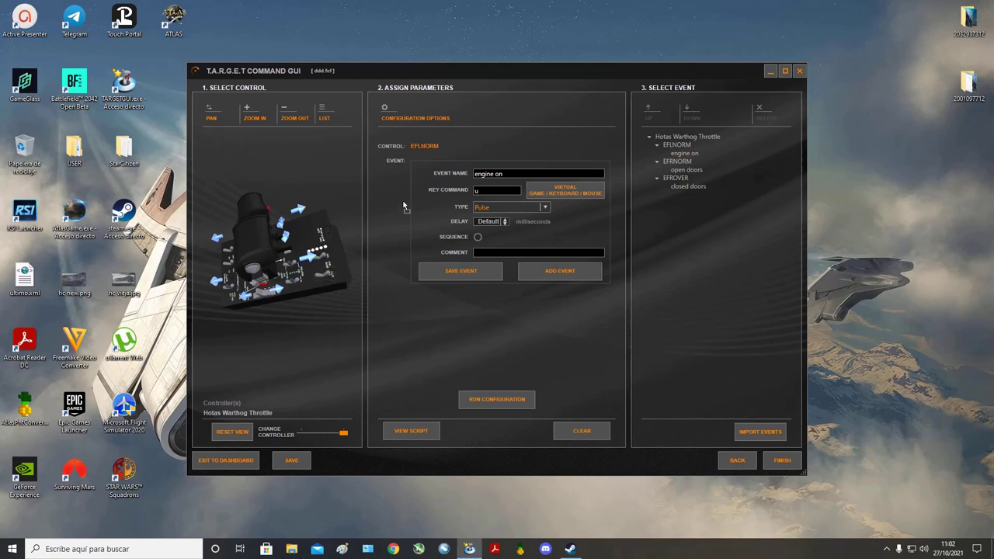
click(510, 172)
text(engine o)
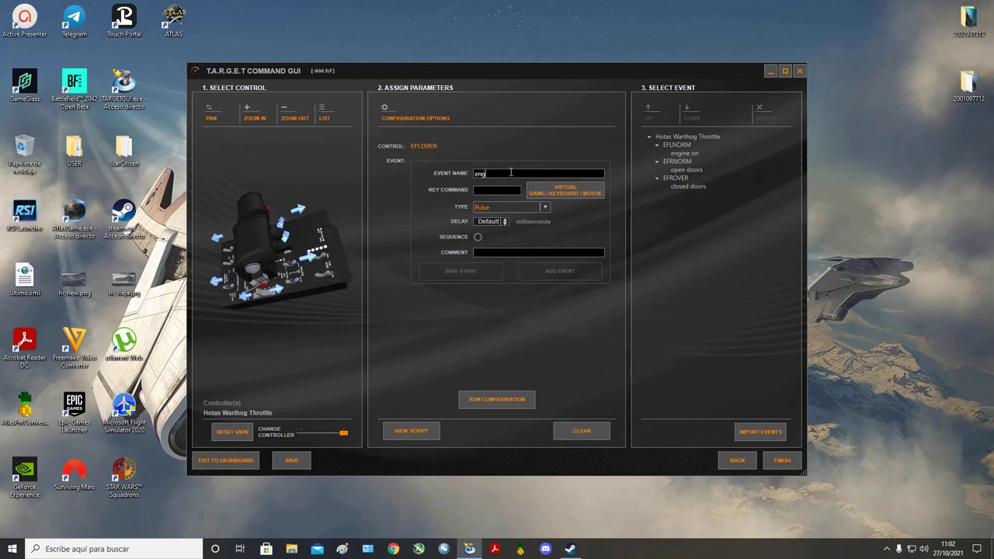
text(ff)
click(580, 191)
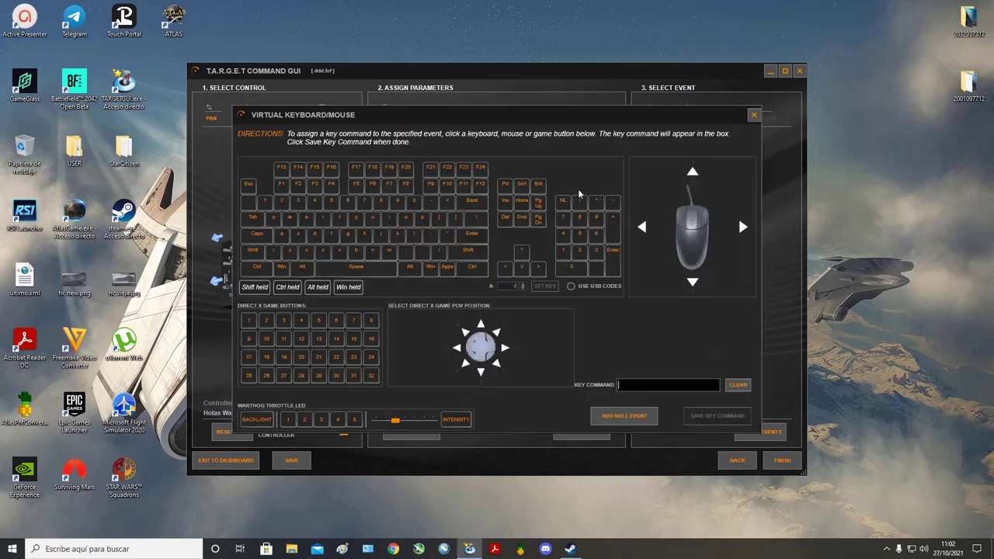
click(373, 217)
click(711, 417)
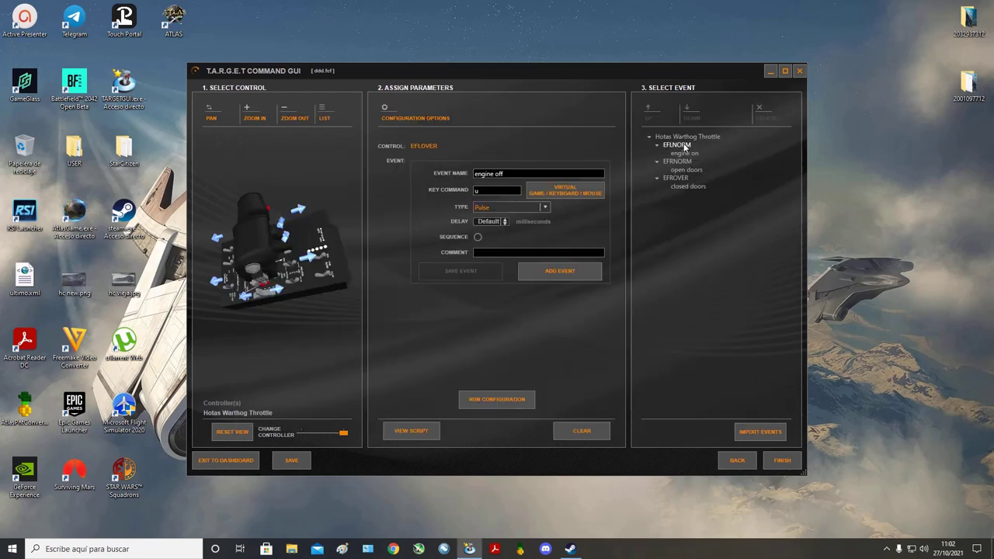
drag(271, 311, 318, 283)
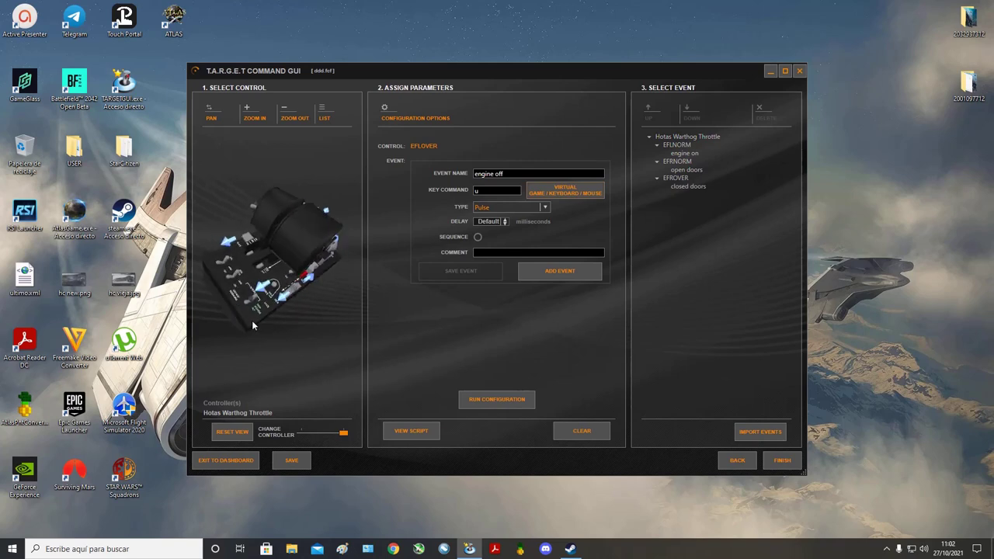
drag(251, 320, 288, 229)
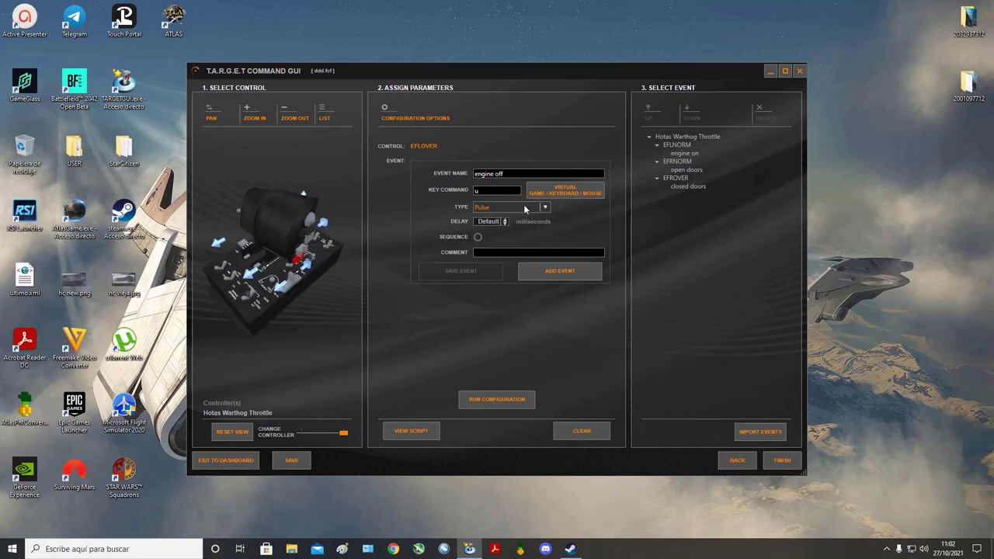
drag(266, 319, 276, 264)
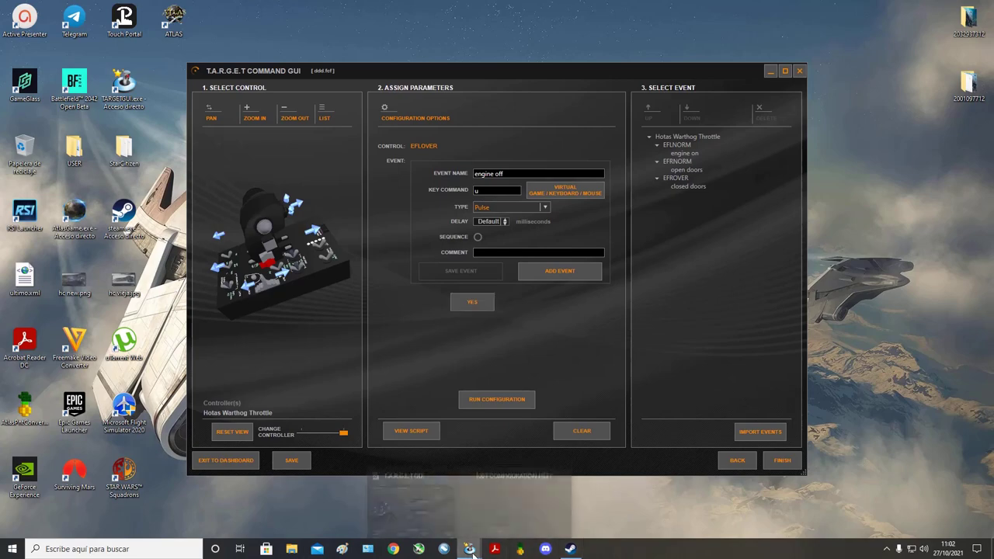
- Return to the configuration editor and confirm the pending prompt to exit to the dashboard
mouse_move(469, 549)
click(511, 509)
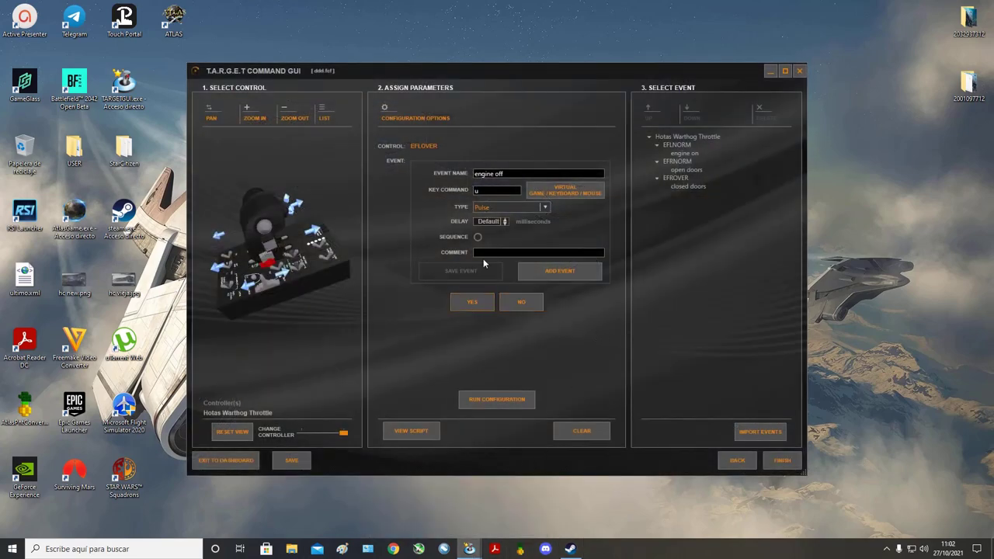
click(479, 308)
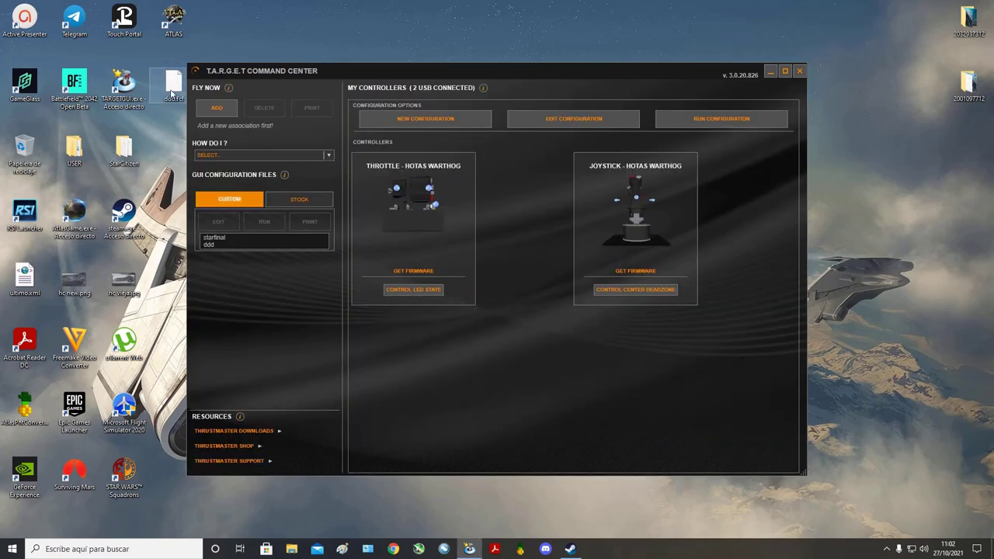
- Run the custom configuration ddd and open the Event Tester, placing its window partly clear of the profile log
click(210, 245)
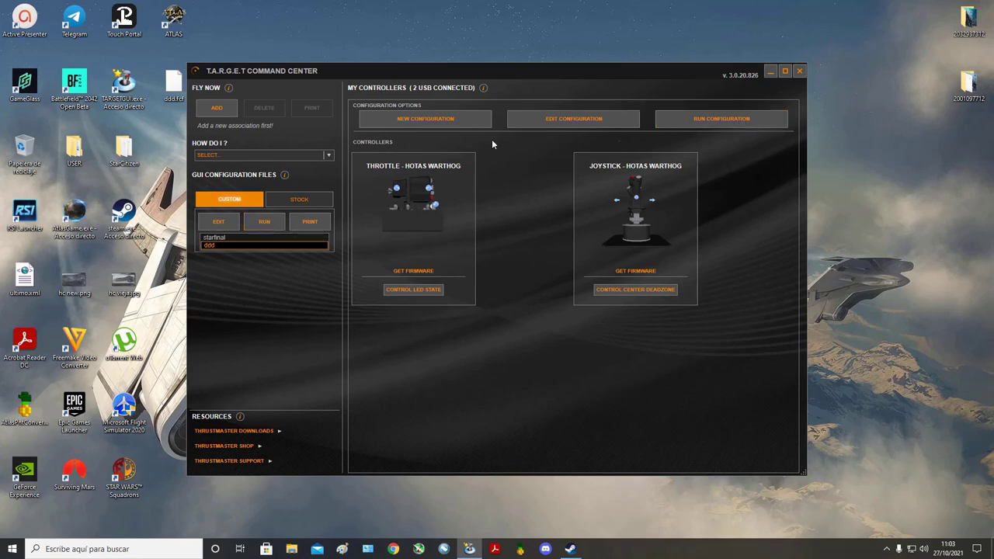
click(264, 221)
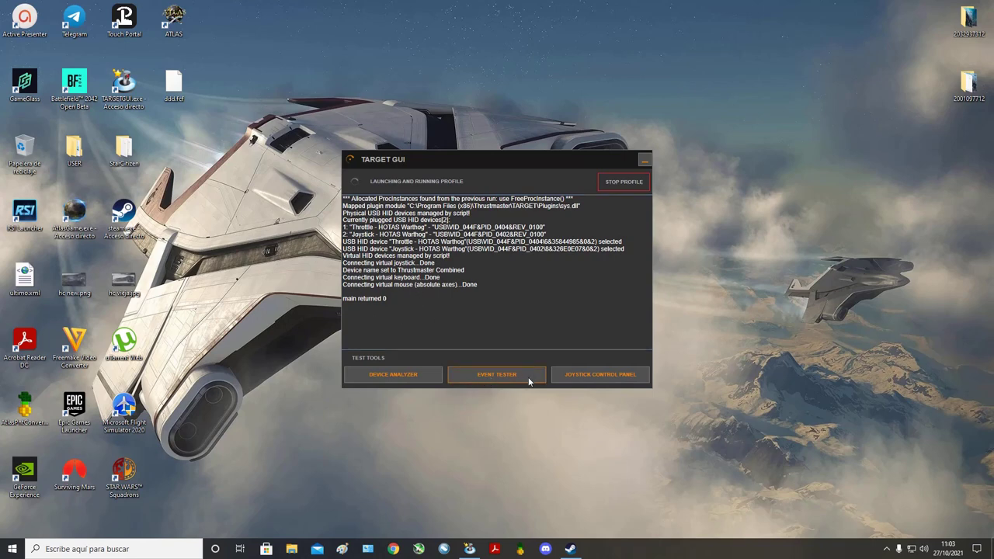
click(500, 378)
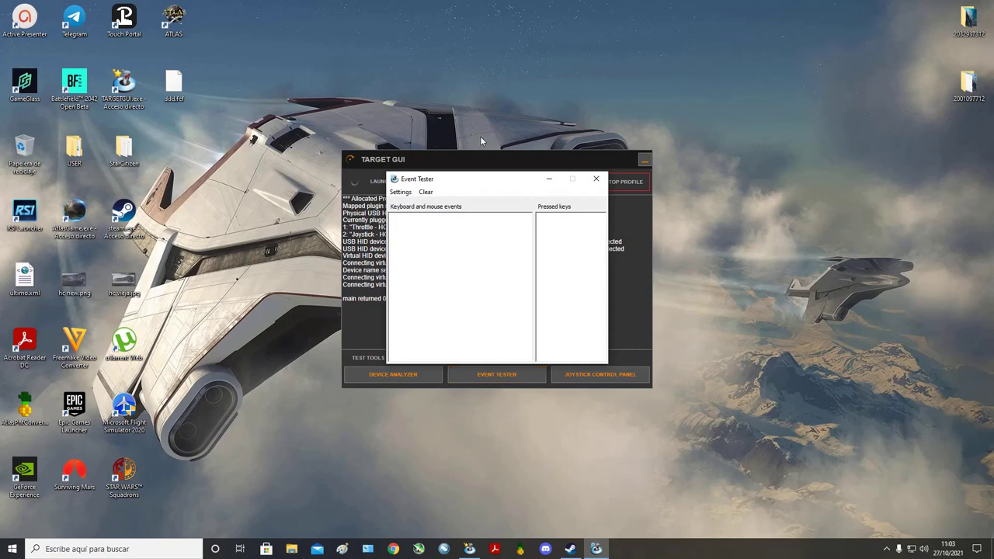
drag(474, 178, 601, 166)
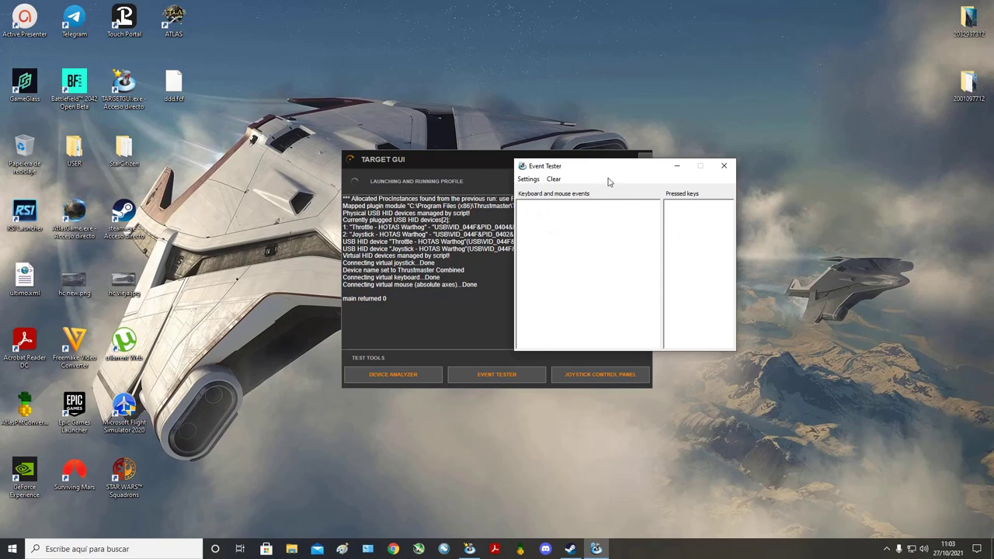
- Test the mapped throttle switches in the Event Tester by triggering the I command twice and the U command twice
key(i)
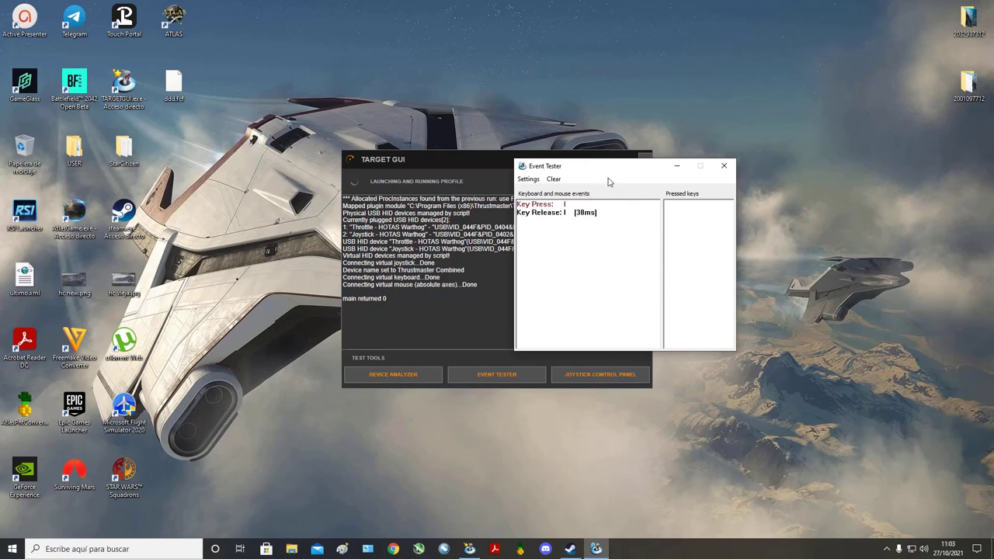
key(i)
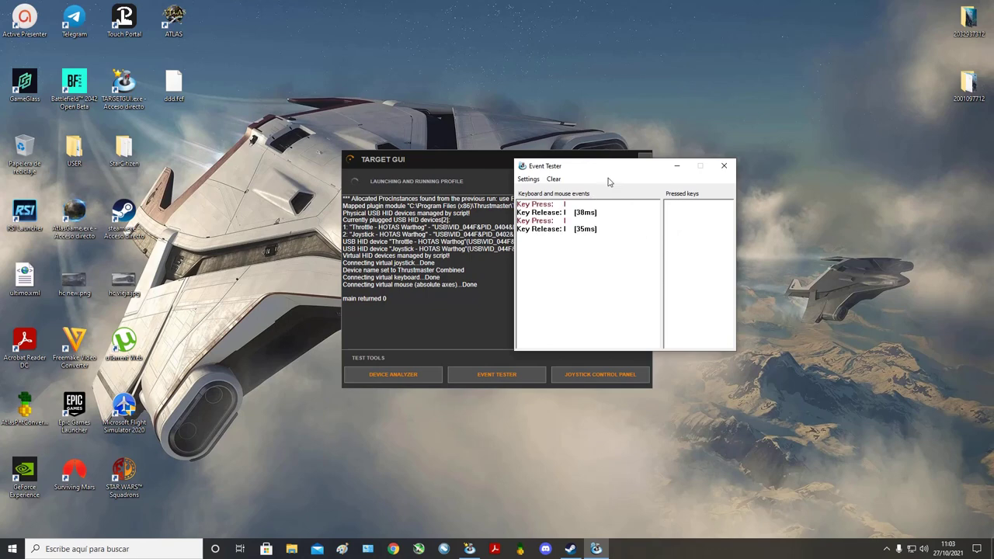
key(u)
key(u)
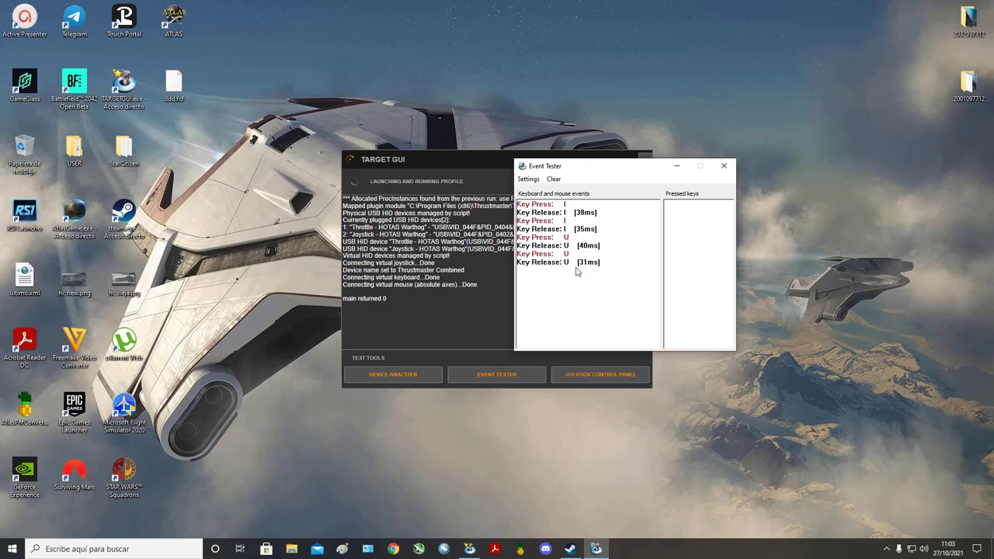
- Close the Event Tester and stop the running profile
click(465, 338)
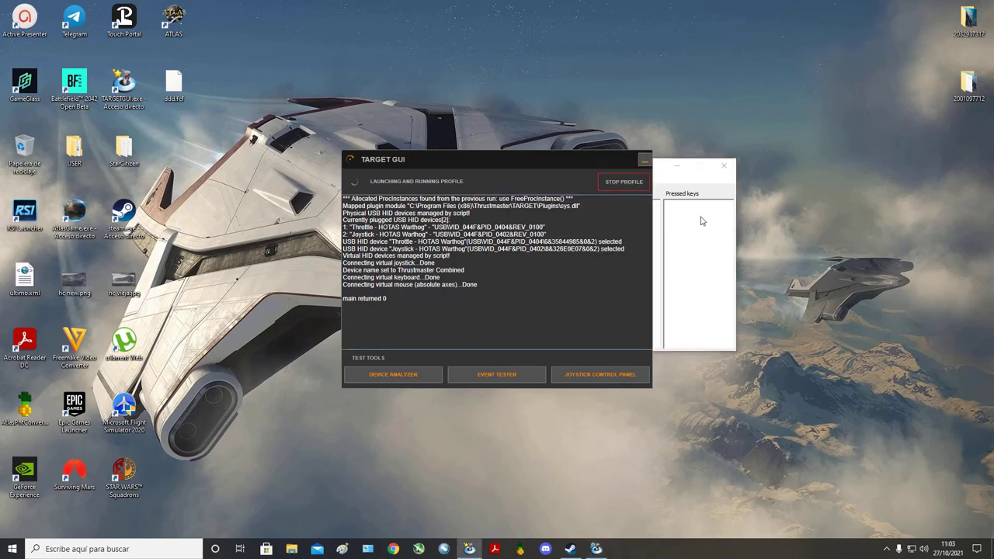
click(724, 165)
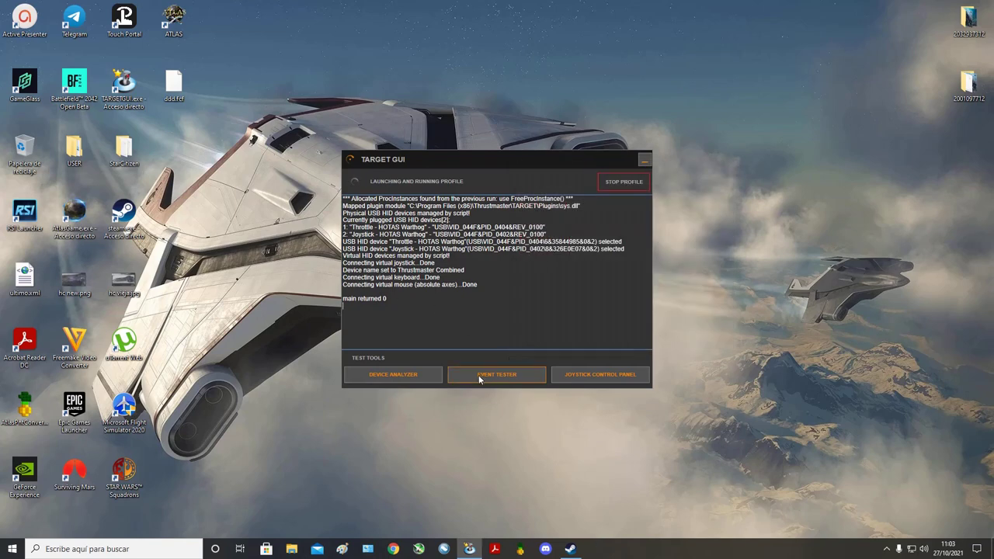
click(620, 183)
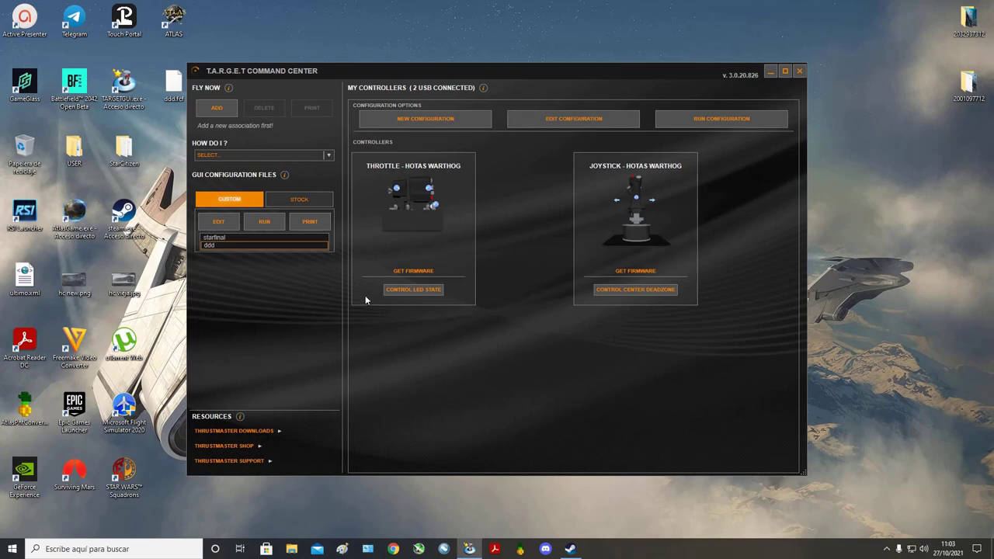
- Open the ddd configuration for editing and advance past the axes mapping to the event assignment page
click(214, 246)
click(217, 221)
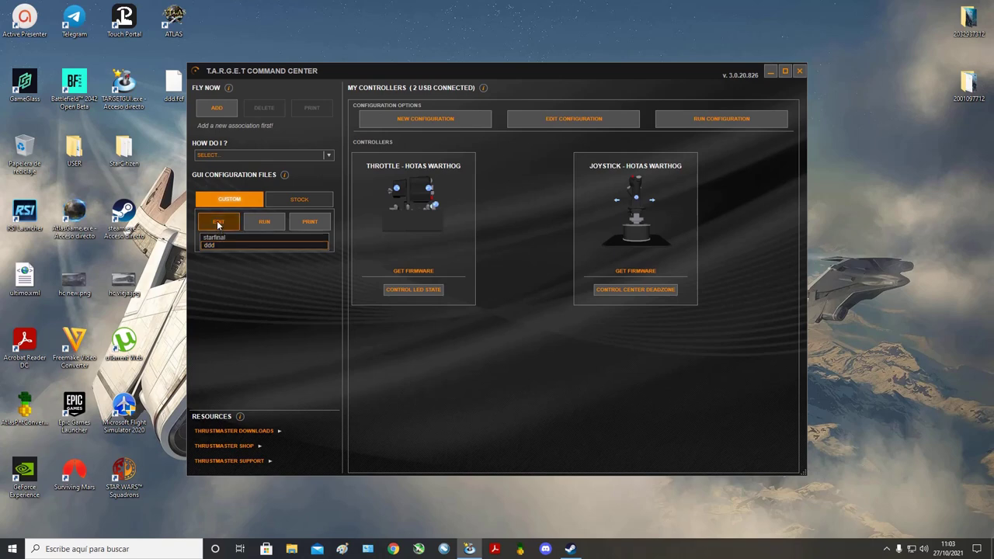
click(776, 462)
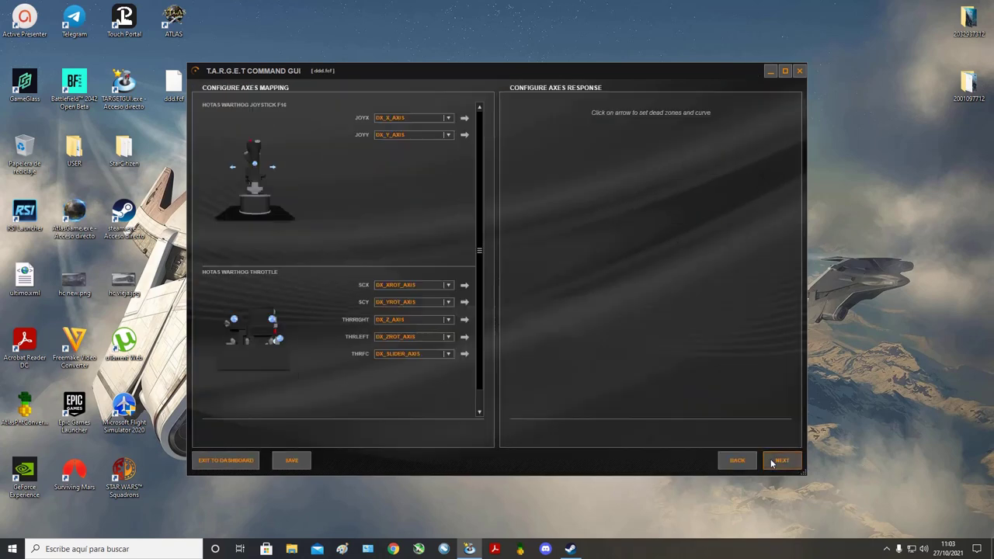
click(780, 460)
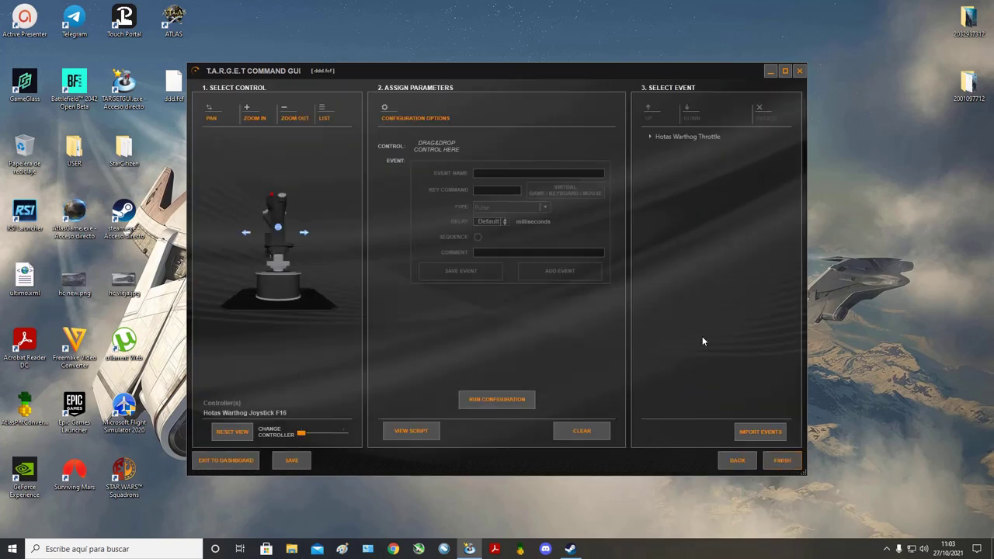
- Expand the Hotas Warthog Throttle event tree to review the events under EFLNORM, EFRNORM and EFROVER
double_click(666, 138)
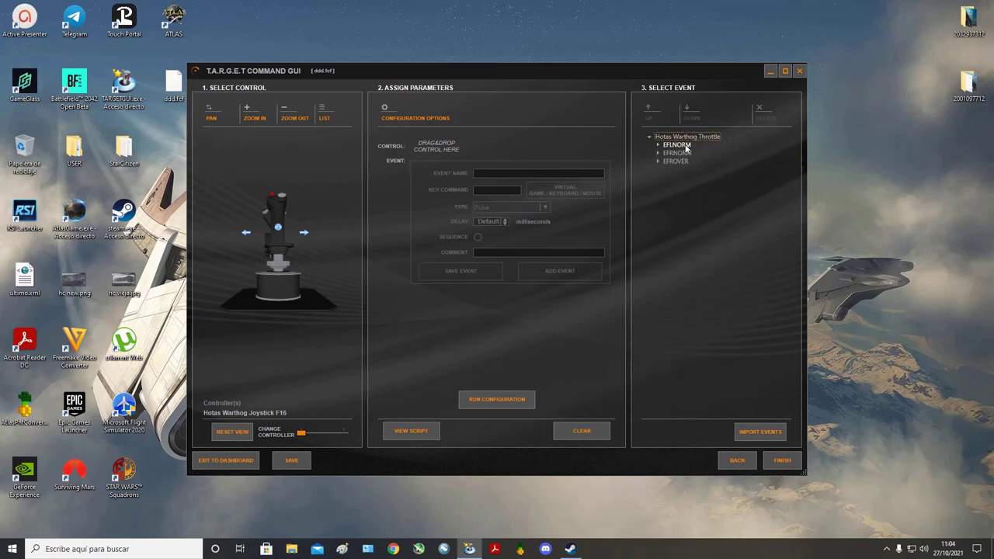
click(665, 146)
click(658, 152)
click(658, 170)
click(657, 145)
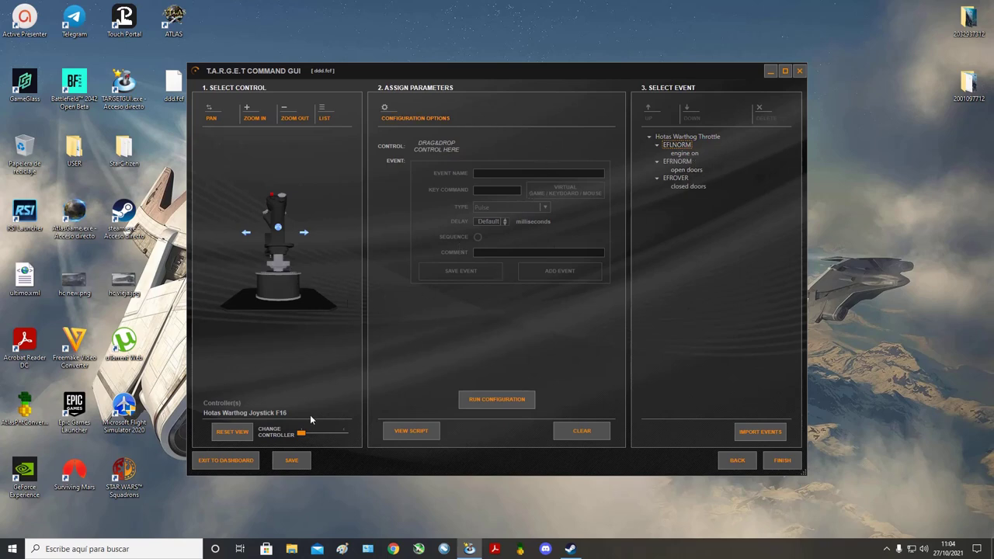
- Switch to the Hotas Warthog Throttle, load its EACOFF control for event assignment, and reposition the editor window on the desktop
drag(304, 434, 361, 437)
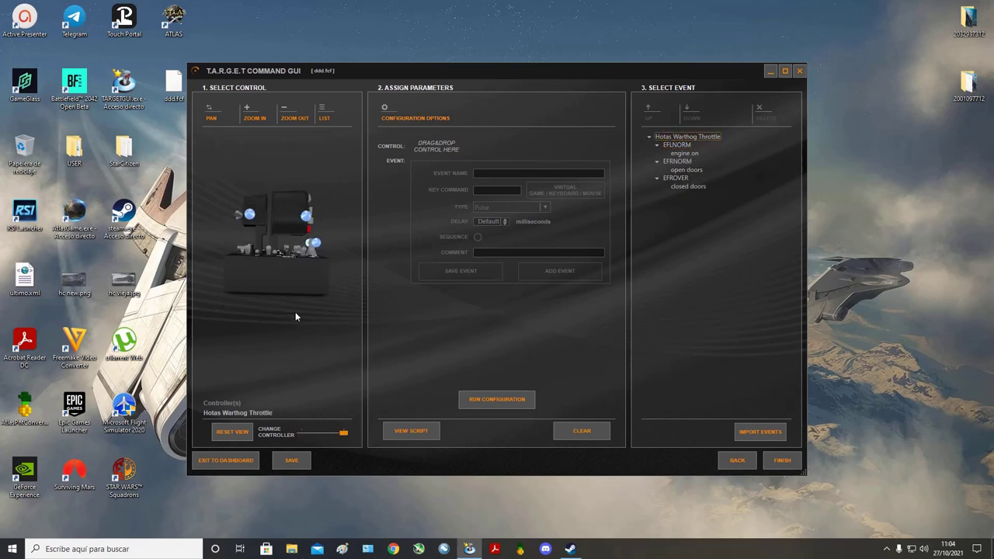
drag(260, 289, 435, 149)
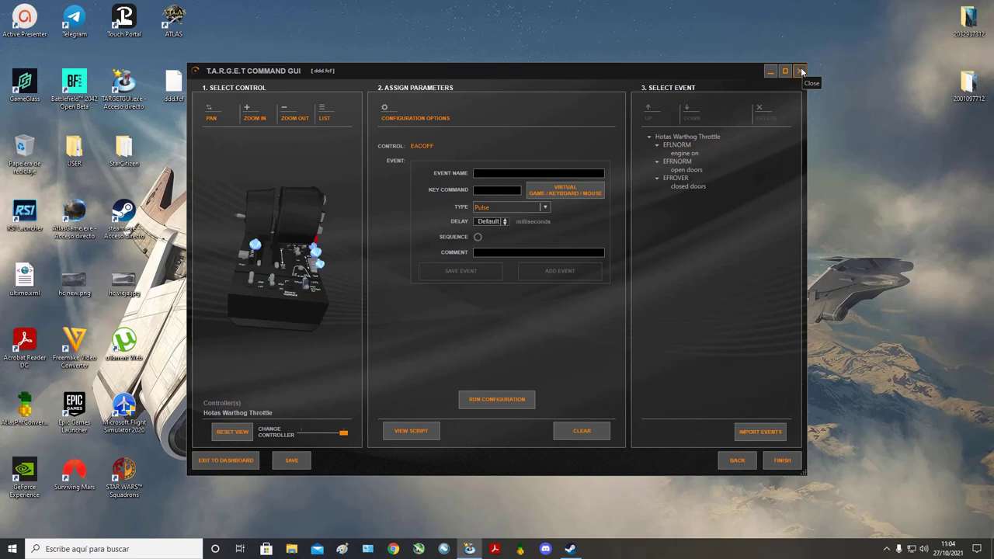
drag(521, 75, 620, 19)
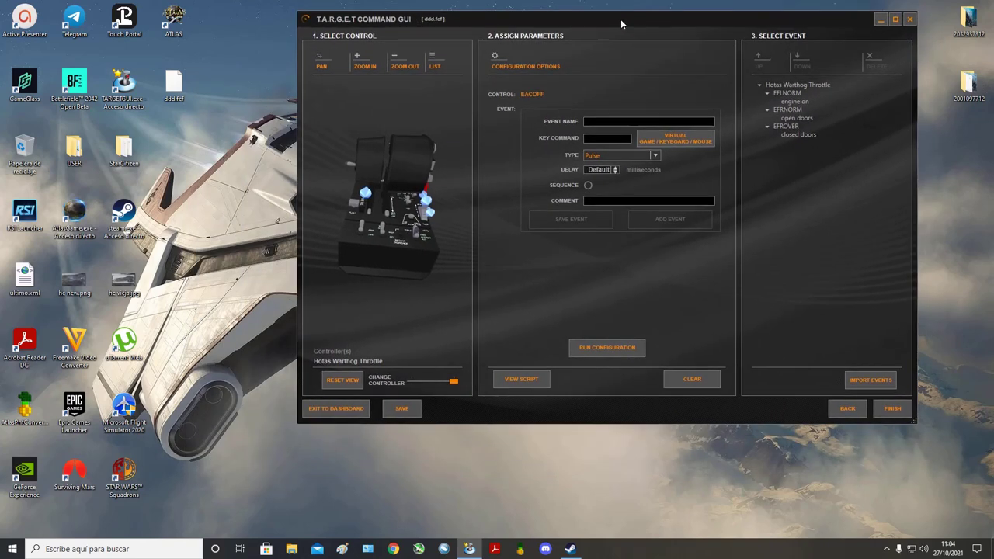